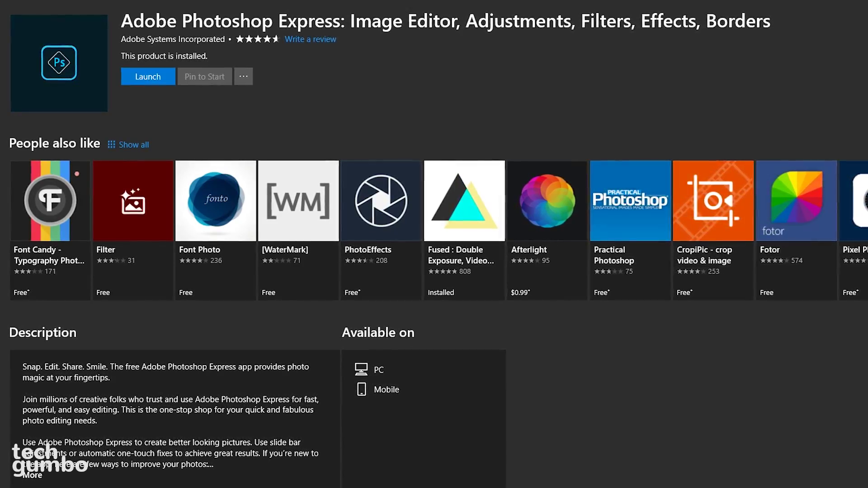
# Step: Scroll down the Adobe Photoshop Express store listing
pyautogui.scroll(-5, 434, 272)
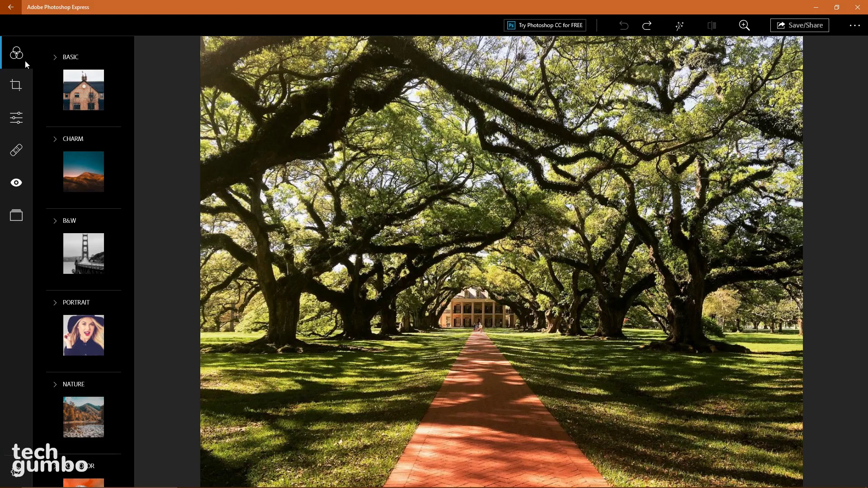
# Step: Apply the Vibrant filter from the BASIC looks, then bring up the Corrections panel
pyautogui.click(71, 57)
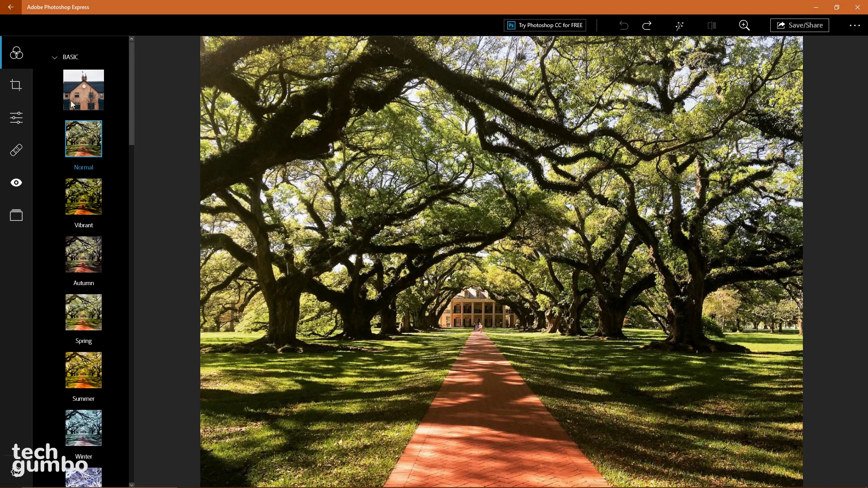
pyautogui.click(96, 190)
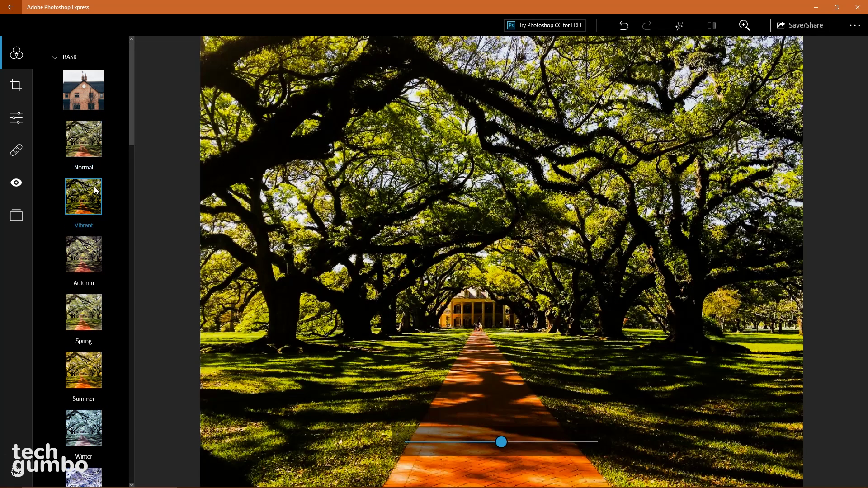
pyautogui.click(16, 86)
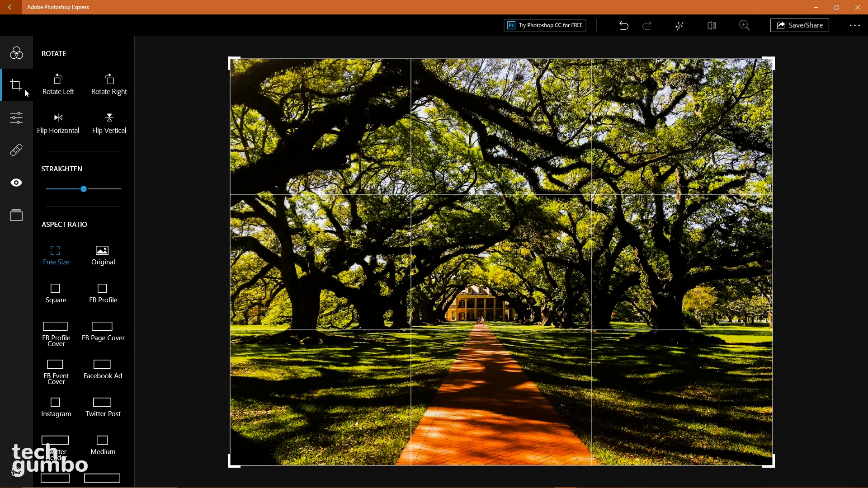
pyautogui.click(16, 118)
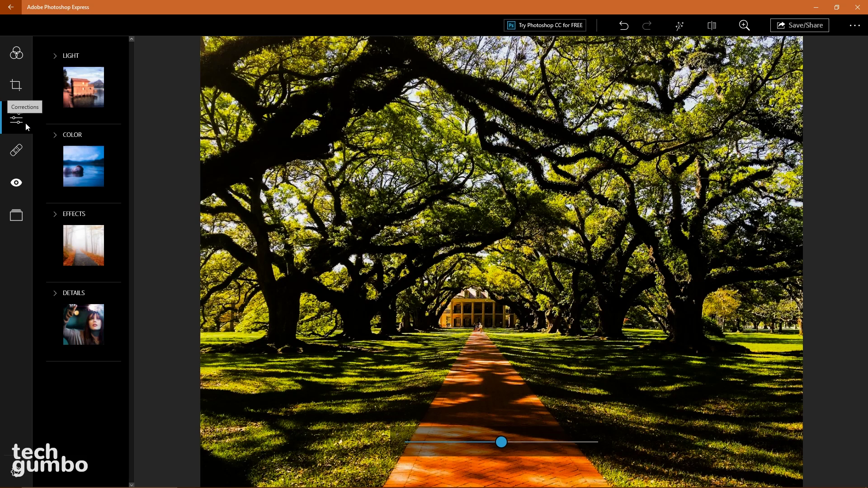
# Step: Lower Blacks to -40 under Light, then expand the Color, Effects and Details corrections
pyautogui.click(72, 56)
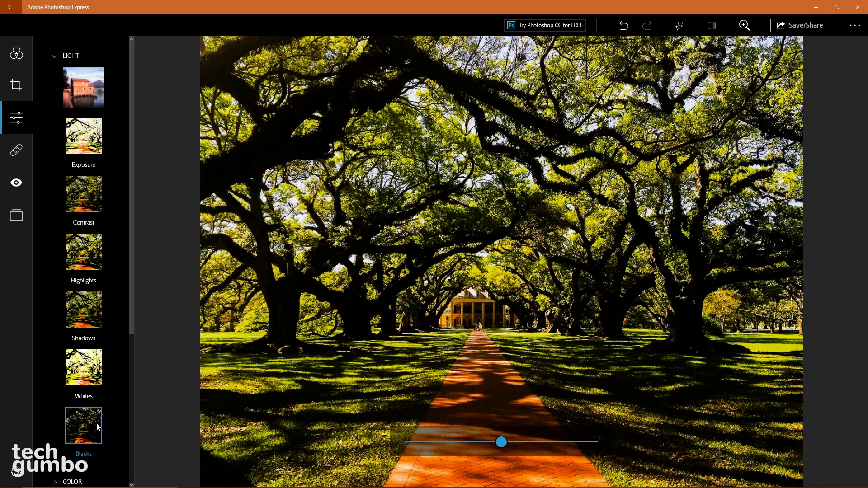
pyautogui.moveTo(502, 442); pyautogui.dragTo(468, 442)
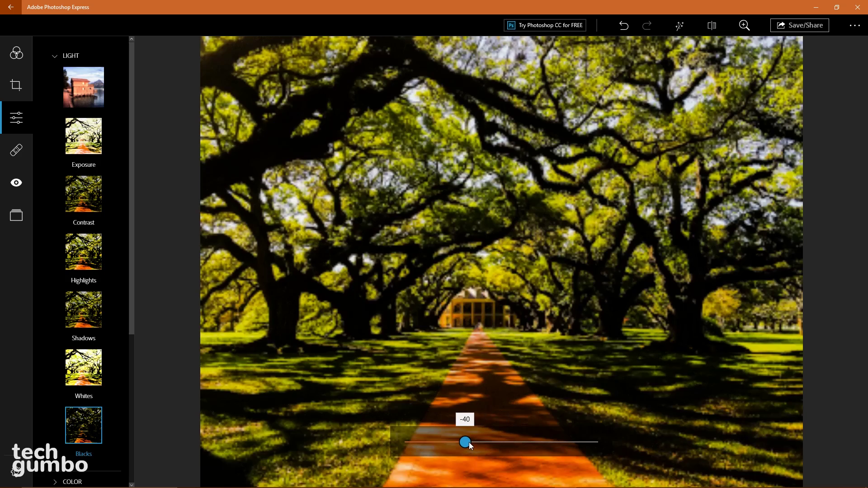
pyautogui.click(77, 134)
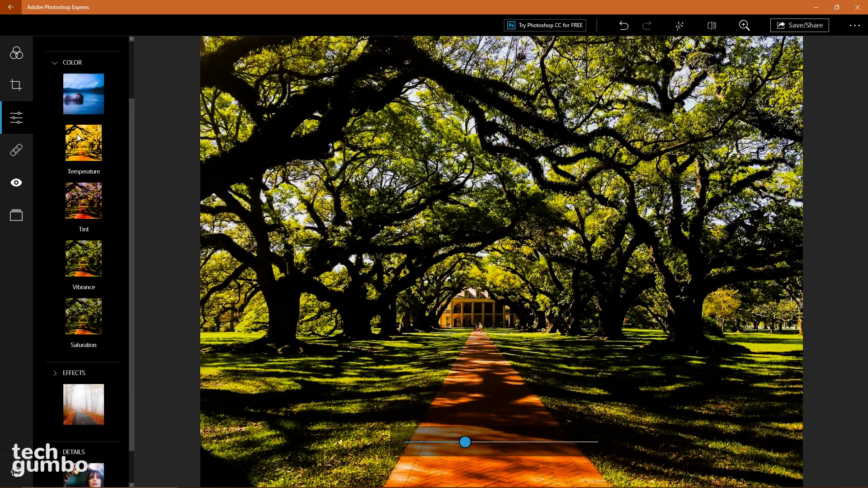
pyautogui.click(85, 214)
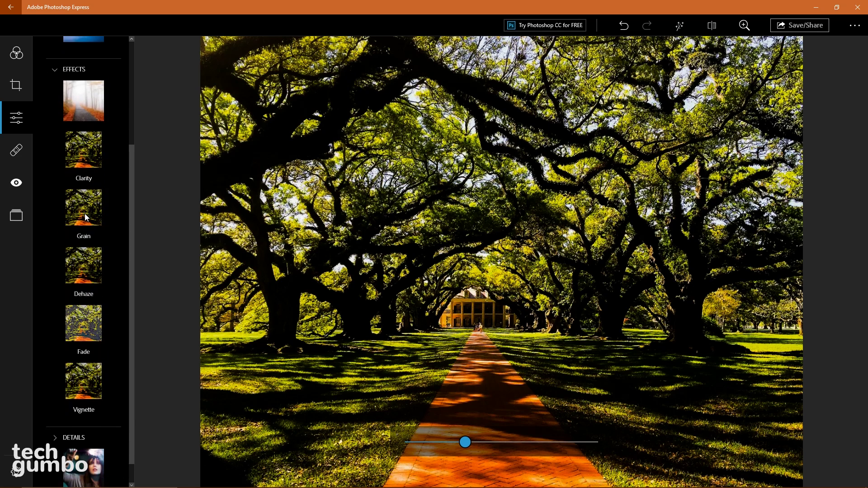
pyautogui.click(88, 291)
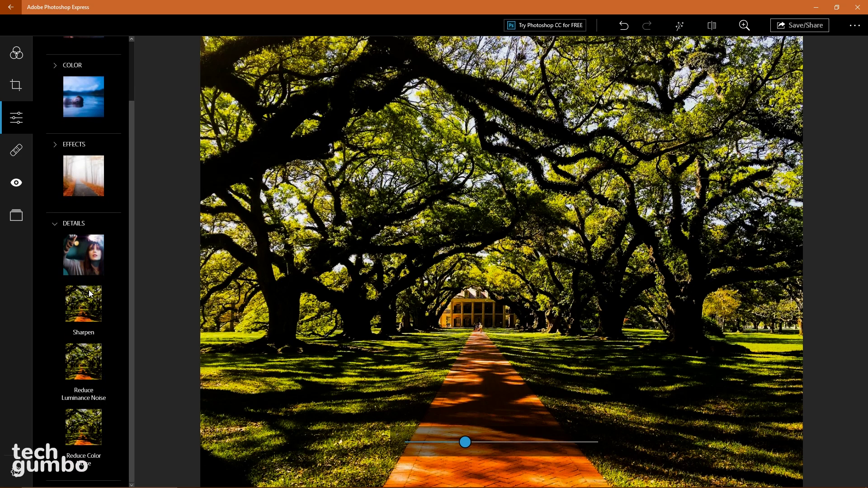
# Step: Look at Spot Heal and Red Eye, then add the BASIC Vignette frame and auto-fix the photo
pyautogui.click(16, 151)
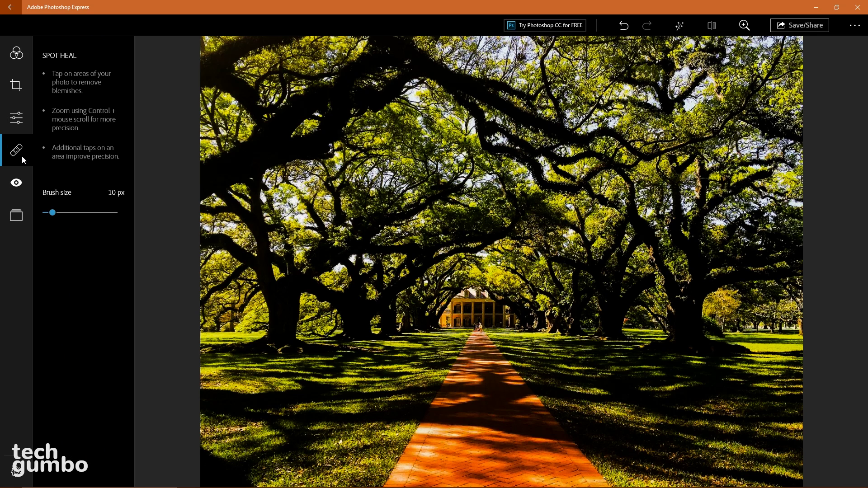
pyautogui.click(18, 186)
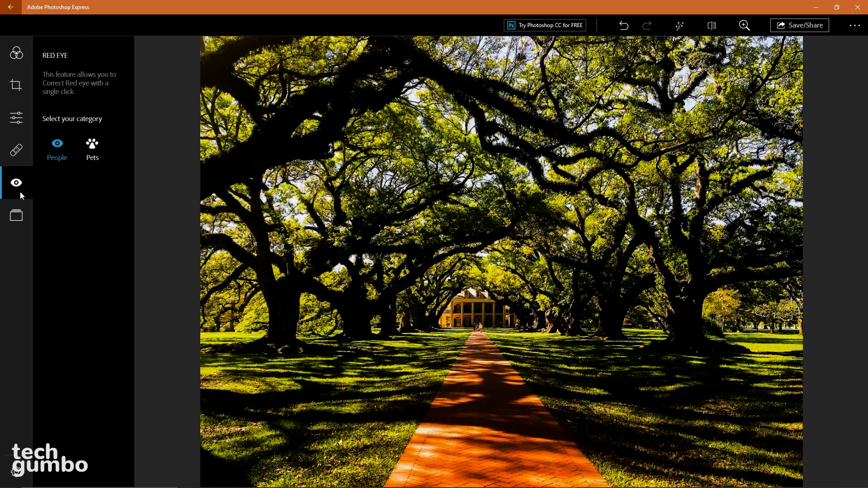
pyautogui.click(22, 216)
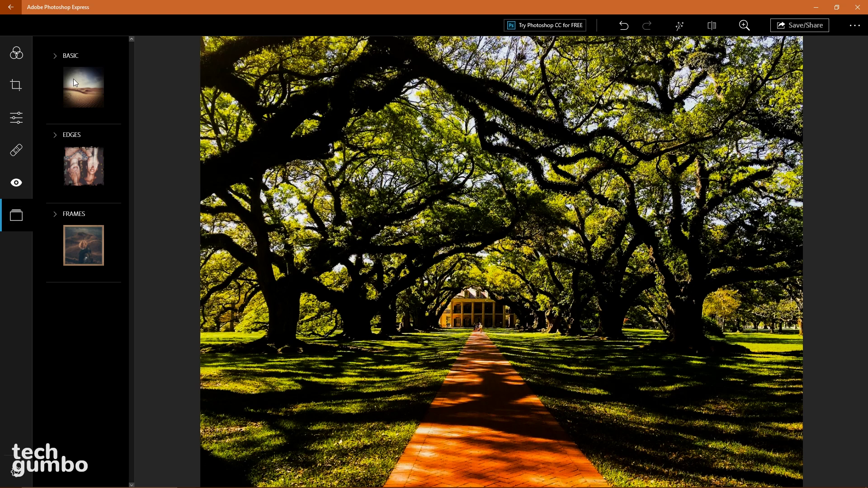
pyautogui.click(76, 58)
pyautogui.click(83, 189)
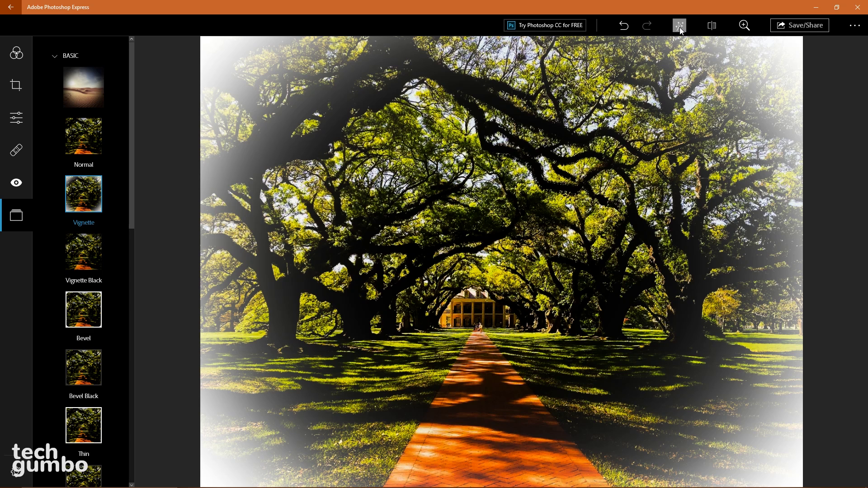
pyautogui.click(679, 26)
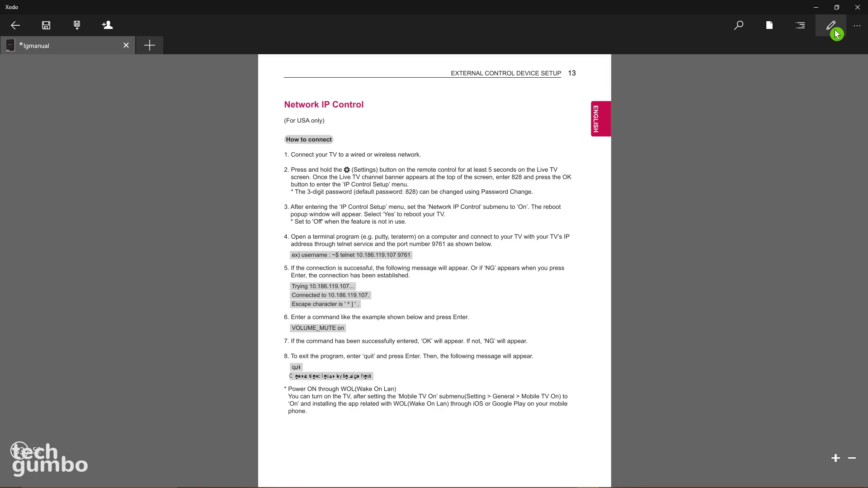
# Step: Try the Signature annotation tool on the lgmanual page, then switch to Night color mode
pyautogui.click(835, 33)
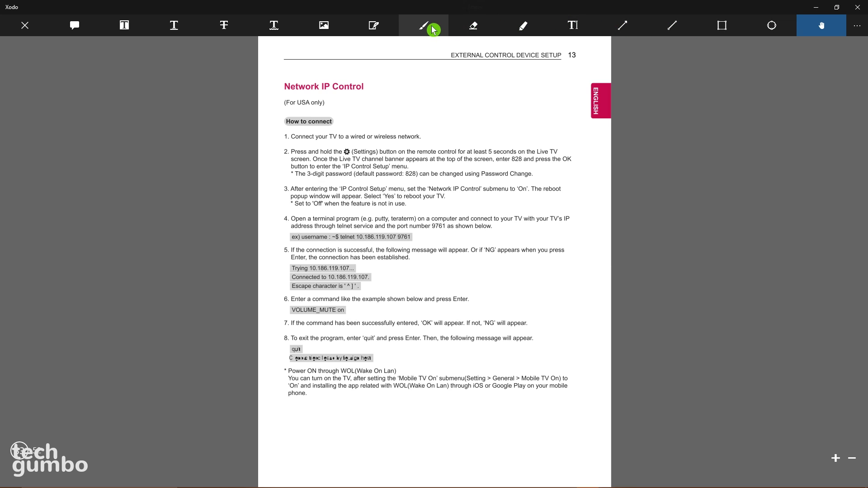
pyautogui.click(373, 26)
pyautogui.click(409, 273)
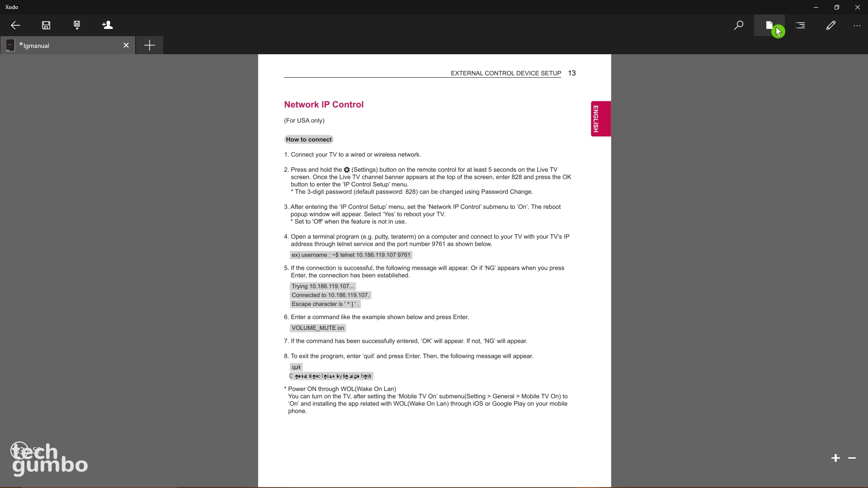
pyautogui.click(776, 31)
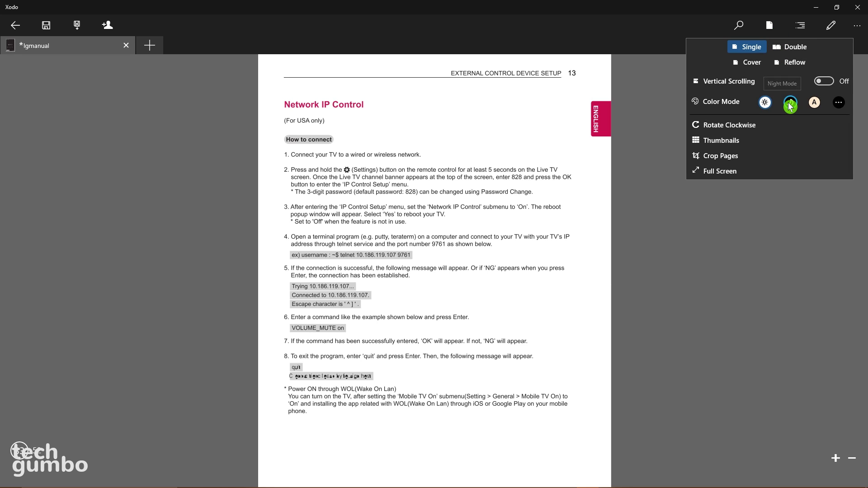
pyautogui.click(789, 104)
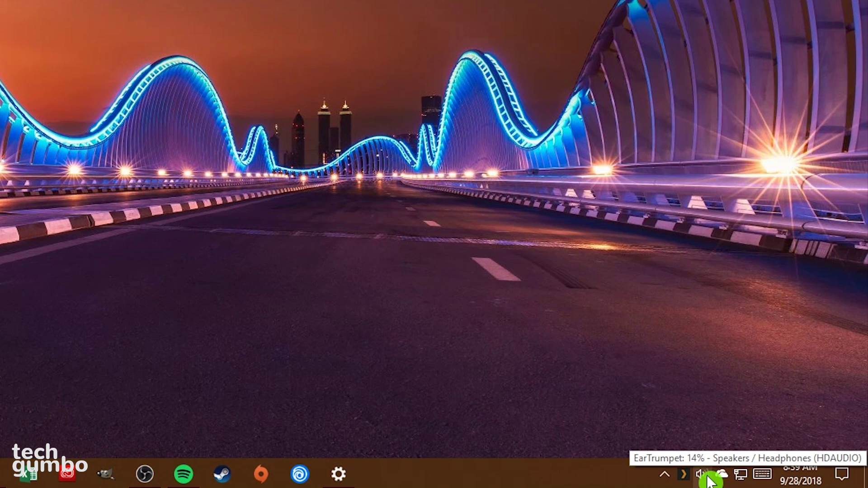
# Step: Show EarTrumpet's per-app volume flyout from the system tray icon
pyautogui.click(708, 479)
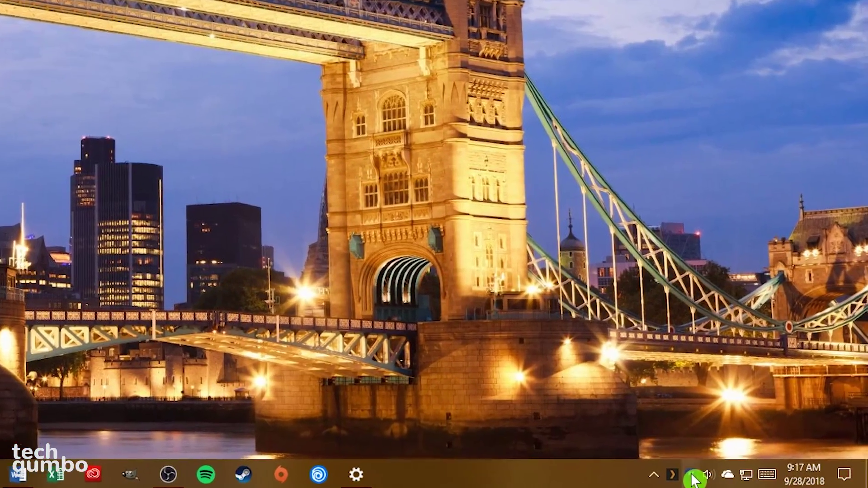
# Step: Review Ditto's clipboard history of copied files, a link and text, and bring up its options menu
pyautogui.click(738, 478)
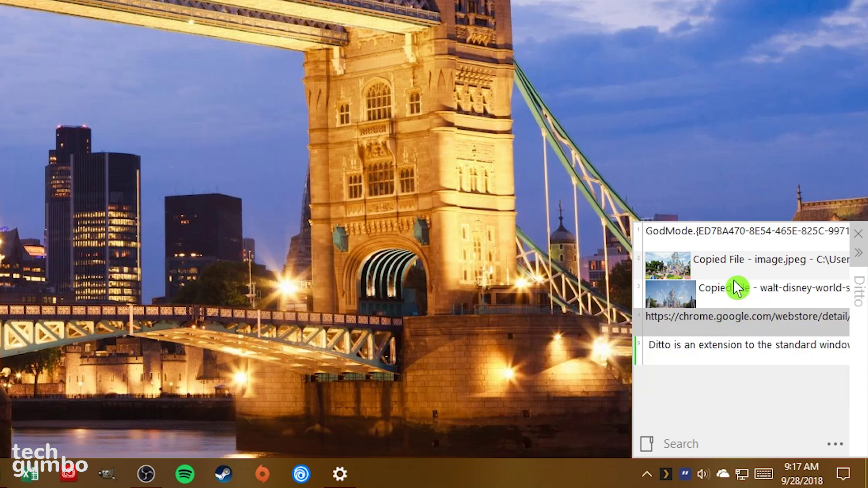
pyautogui.moveTo(735, 239)
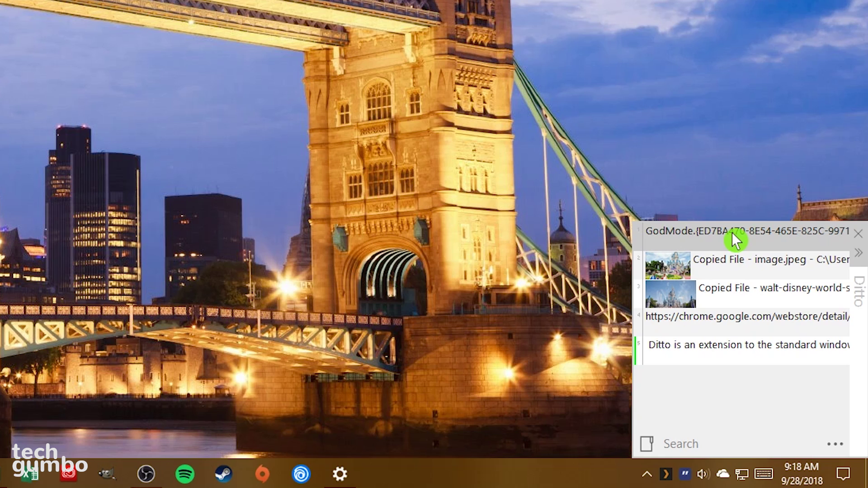
pyautogui.click(841, 448)
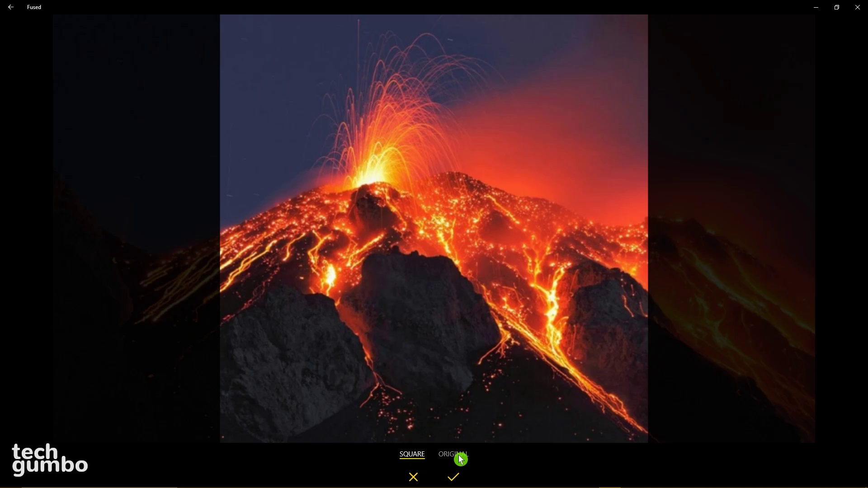
# Step: Set the volcano photo as the background at original aspect and the galaxy image as the foreground
pyautogui.click(454, 455)
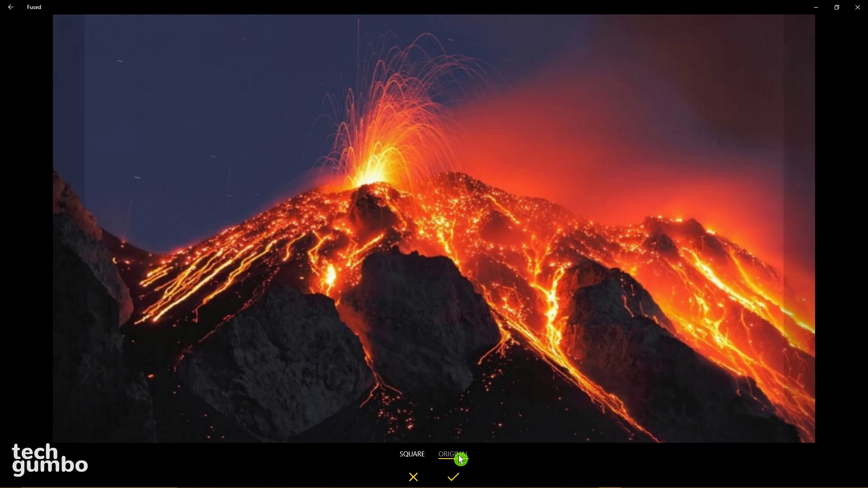
pyautogui.click(455, 478)
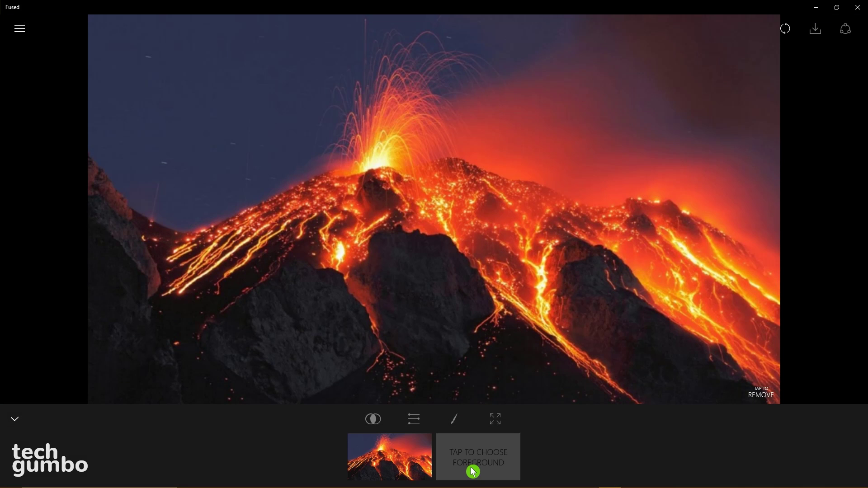
pyautogui.click(473, 471)
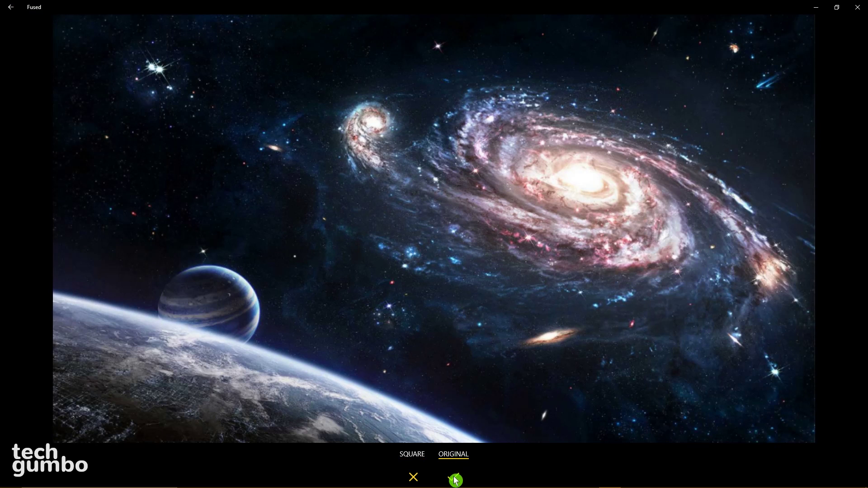
pyautogui.click(455, 480)
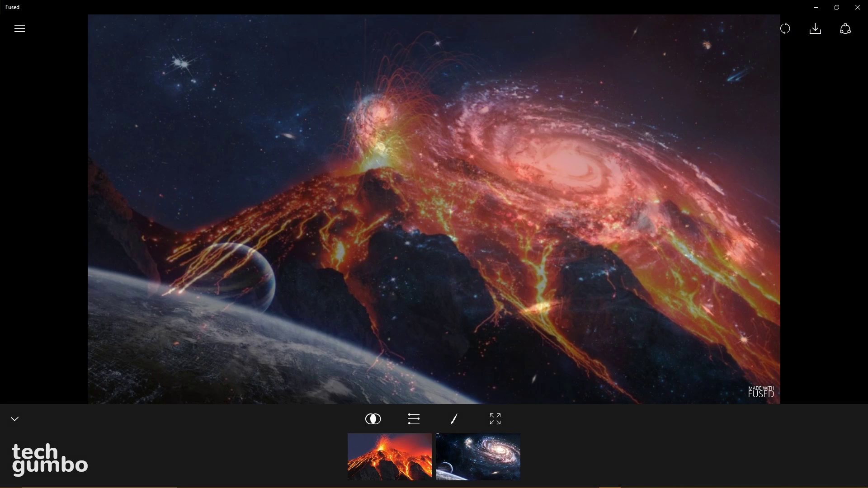
# Step: Blend the galaxy onto the volcano in Subtract mode
pyautogui.click(378, 422)
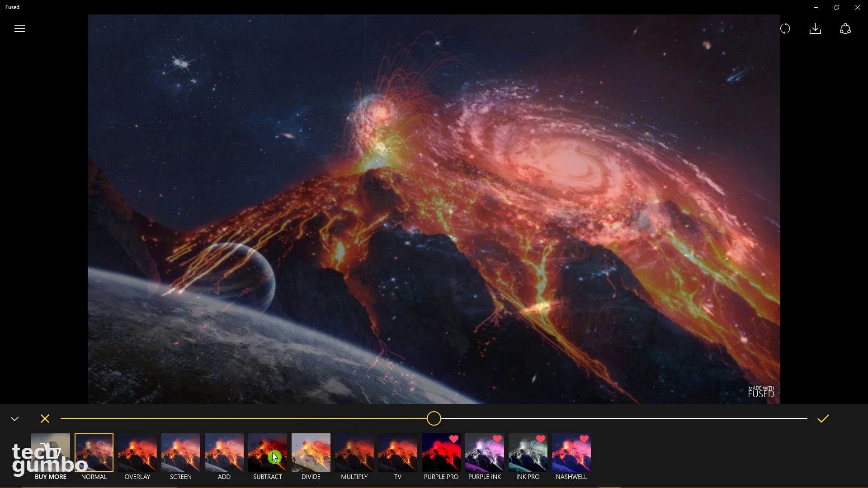
pyautogui.click(274, 456)
pyautogui.click(419, 426)
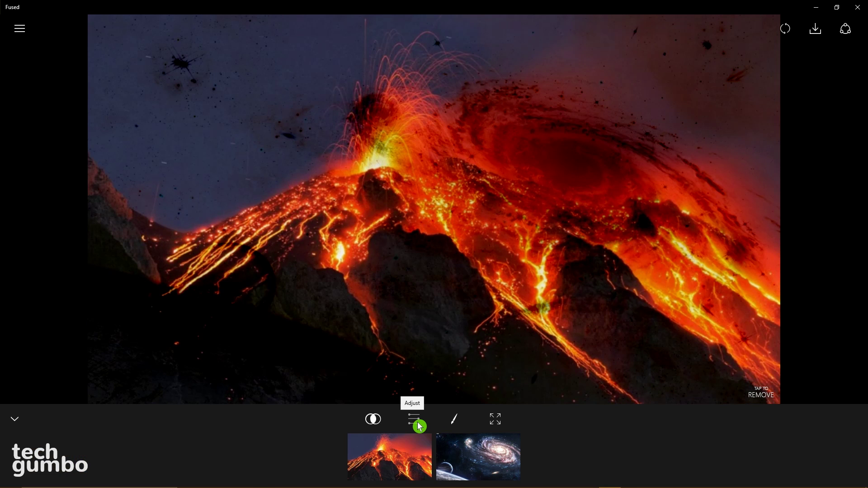
# Step: Look through the Adjust, Masking and Arrange tools, closing each without changes
pyautogui.click(419, 427)
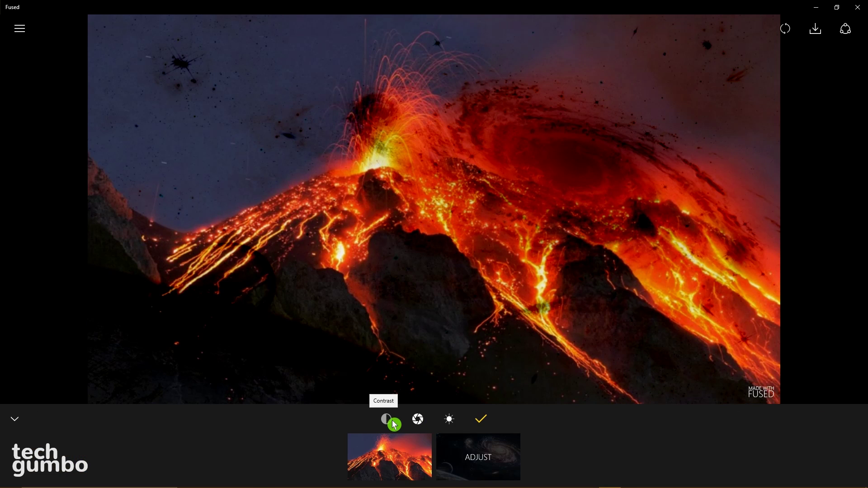
pyautogui.click(481, 422)
pyautogui.click(457, 421)
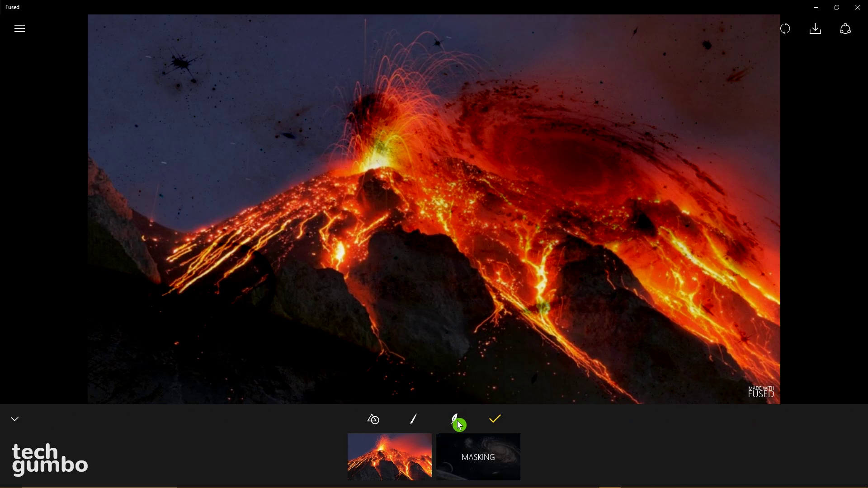
pyautogui.click(495, 419)
pyautogui.click(500, 424)
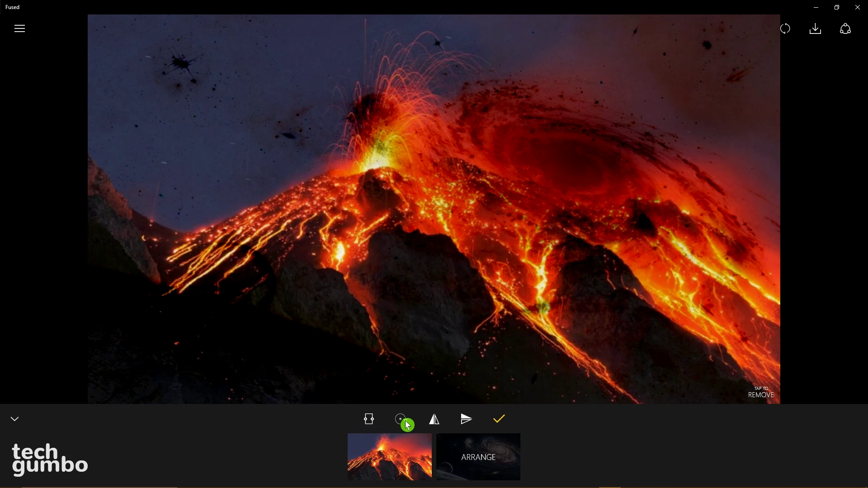
pyautogui.click(505, 422)
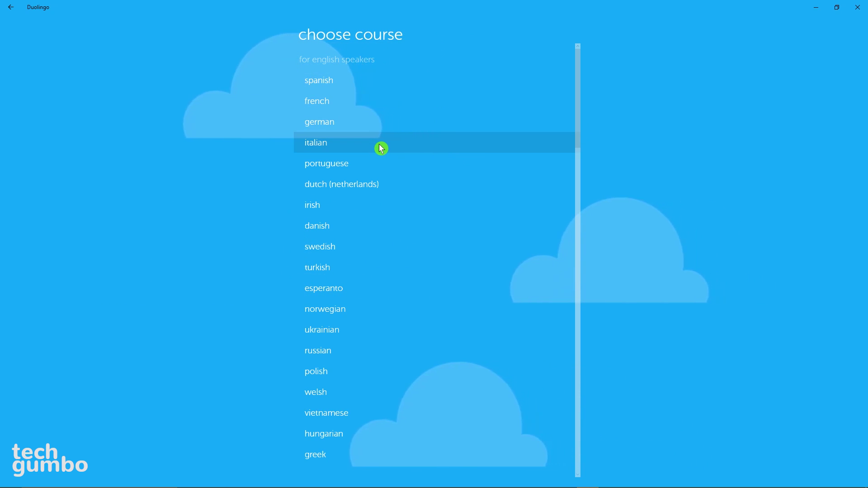
# Step: Start the Italian course with the regular daily goal and open the basics 1 skill
pyautogui.click(379, 145)
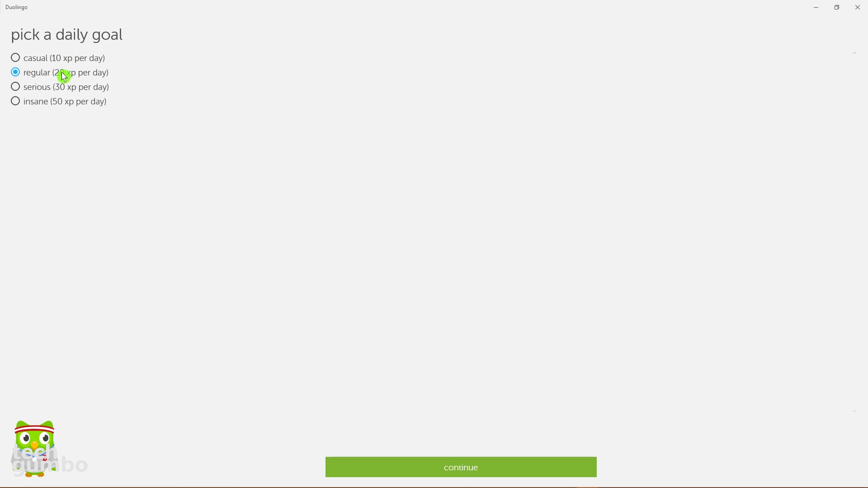
pyautogui.click(505, 474)
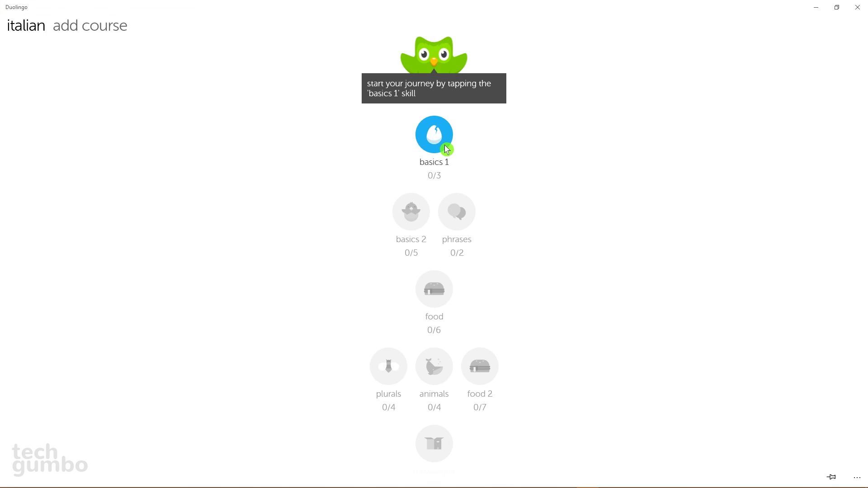
pyautogui.click(446, 149)
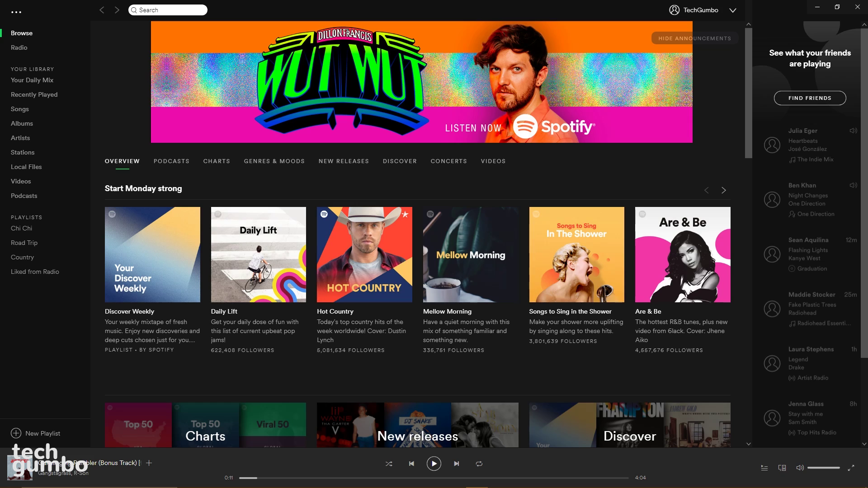
# Step: Show the devices available for sending Spotify playback
pyautogui.click(782, 468)
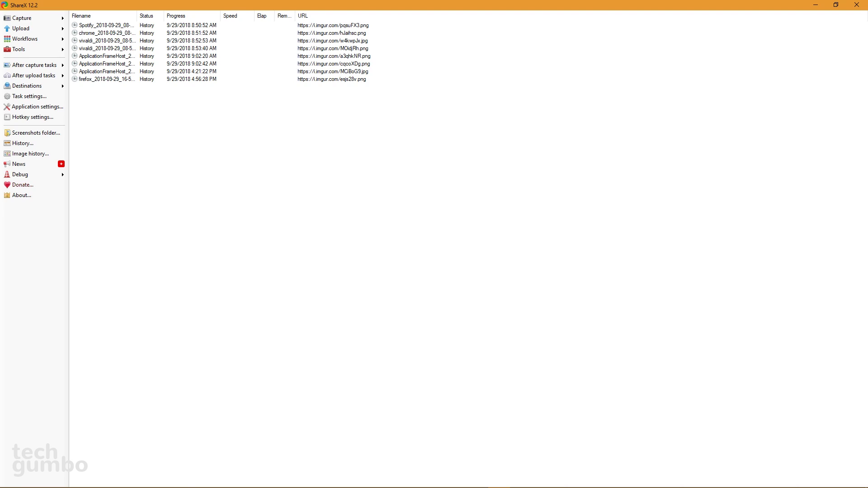
# Step: List ShareX's capture modes, including Fullscreen, Window, Region, Screen recording and Text capture (OCR)
pyautogui.click(55, 19)
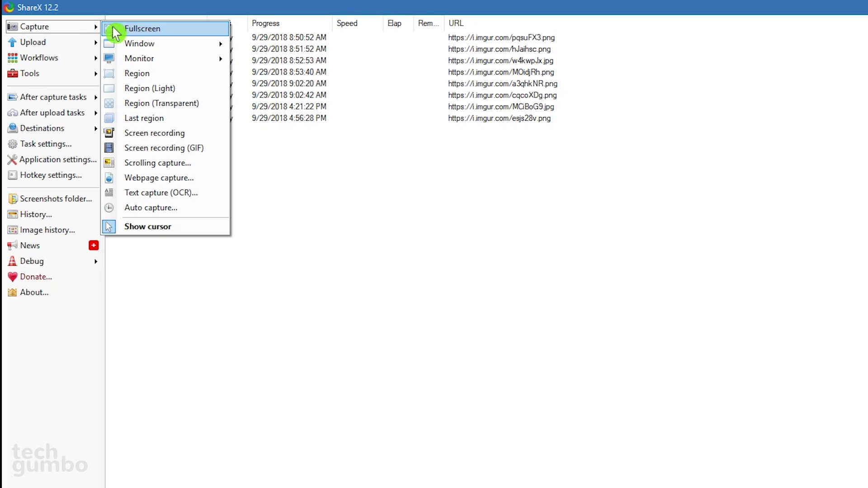
# Step: Capture the ghacks CCleaner article as a screen region and upload it to imgur
pyautogui.click(138, 75)
pyautogui.moveTo(149, 58); pyautogui.dragTo(519, 388)
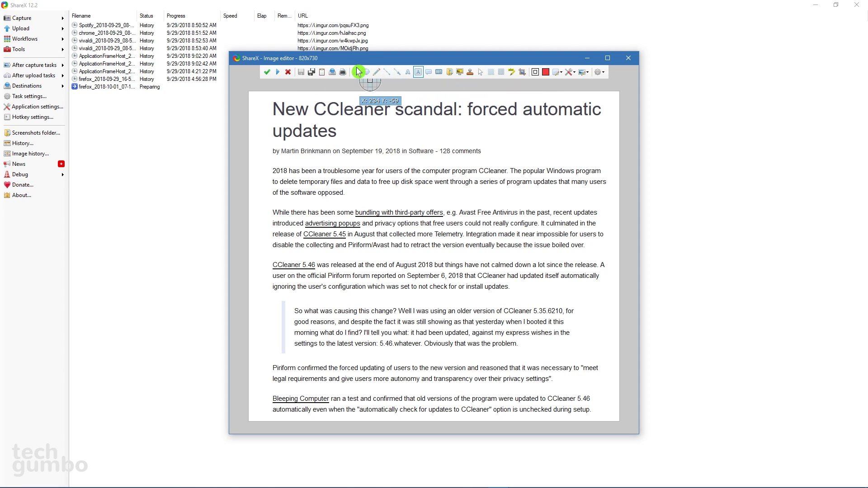
pyautogui.click(267, 72)
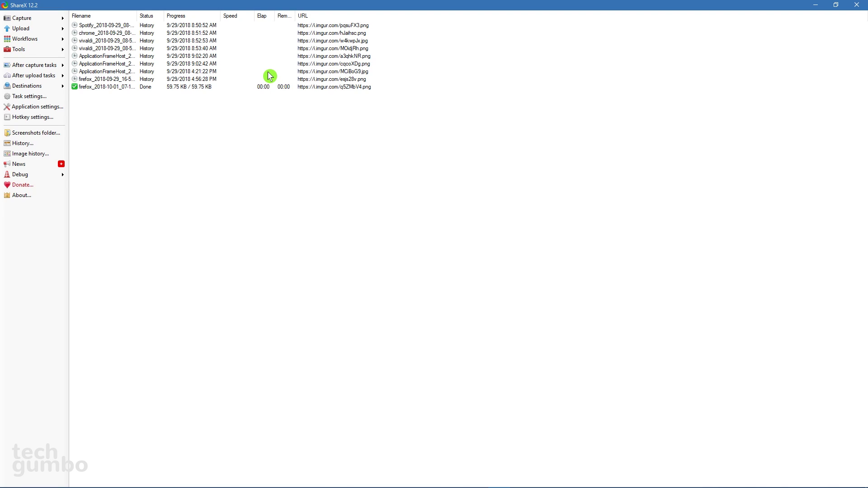
# Step: Preview the new firefox capture, then bring up ShareX's hotkey settings
pyautogui.click(129, 87)
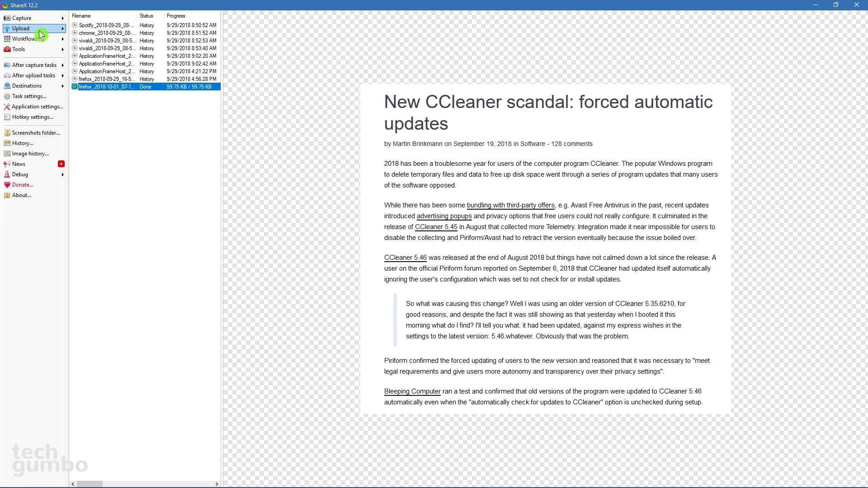
pyautogui.click(42, 118)
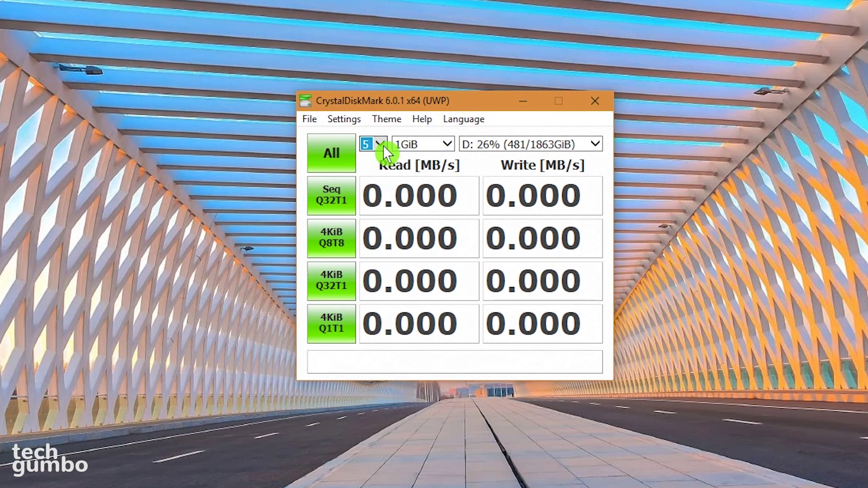
# Step: Run all CrystalDiskMark tests on drive C: with 5 runs of 1GiB
pyautogui.click(383, 145)
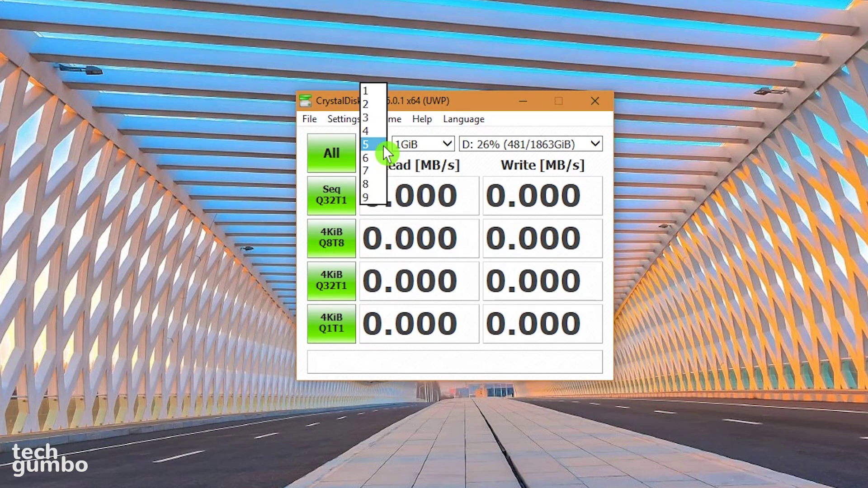
pyautogui.click(383, 145)
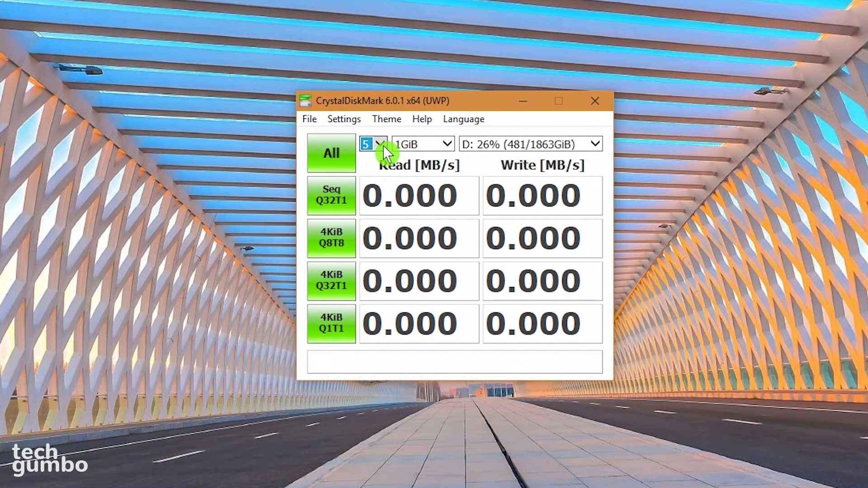
pyautogui.click(453, 143)
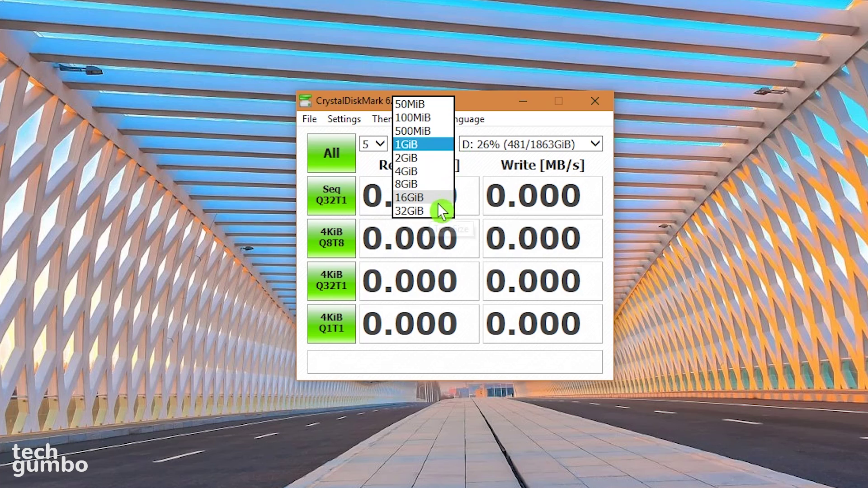
pyautogui.click(436, 144)
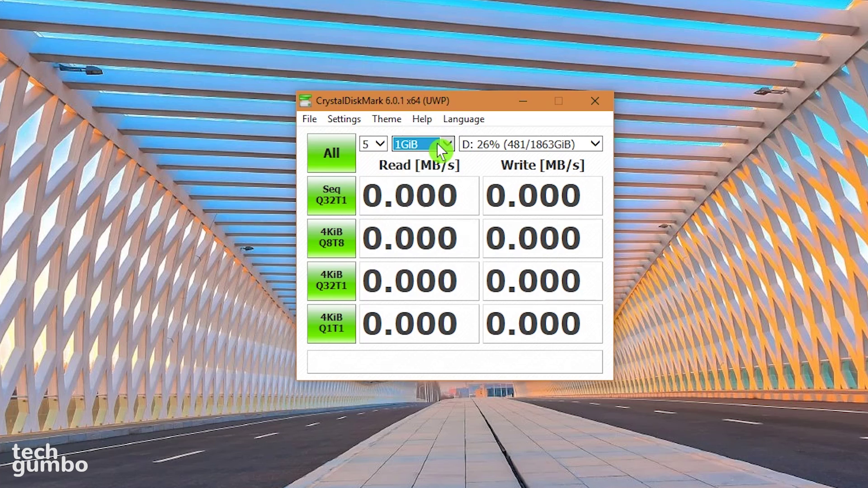
pyautogui.click(596, 143)
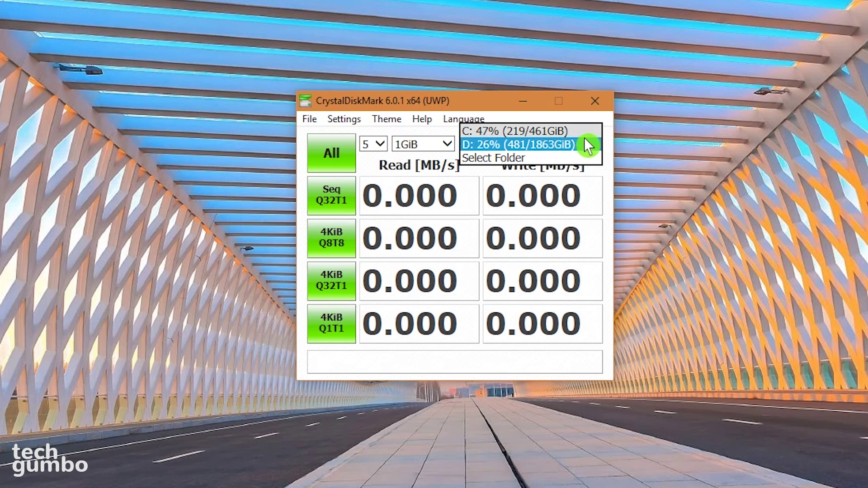
pyautogui.click(585, 130)
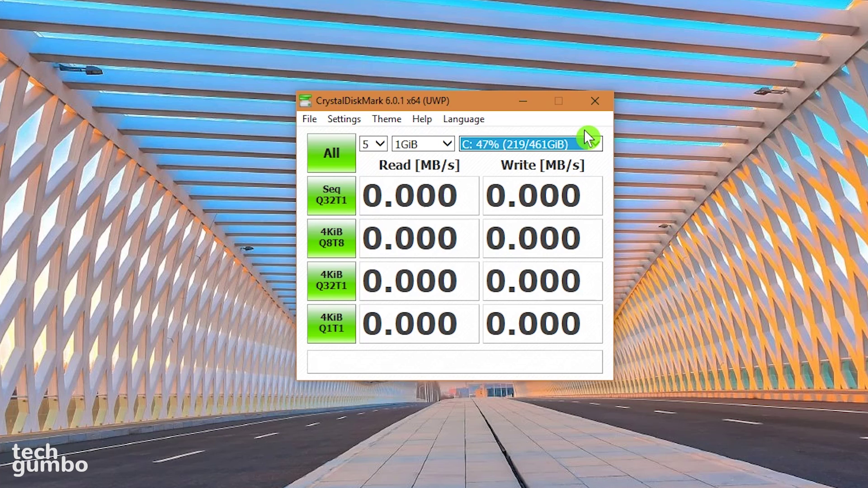
pyautogui.click(334, 156)
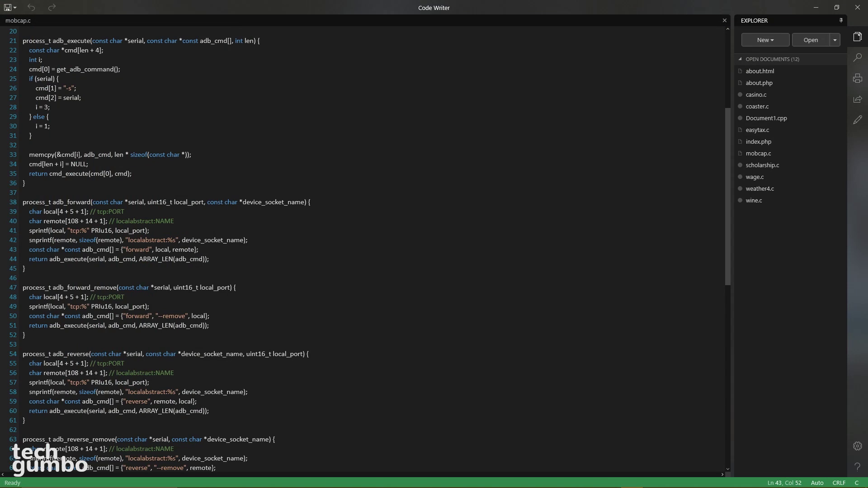
# Step: Check Code Writer's new-document types, then show the editor Settings panel
pyautogui.click(780, 41)
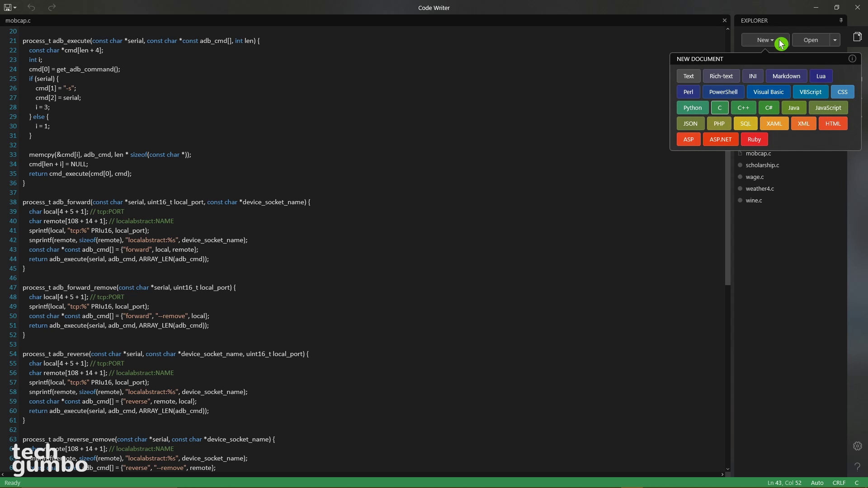
pyautogui.click(780, 42)
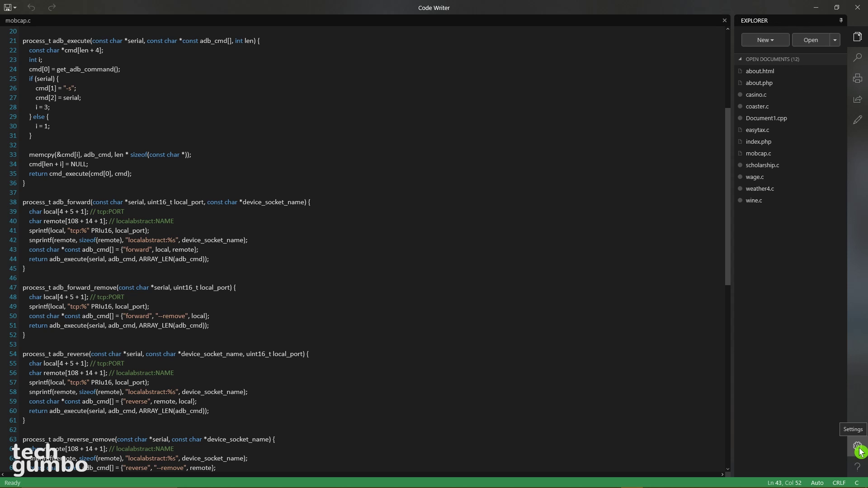
pyautogui.click(859, 447)
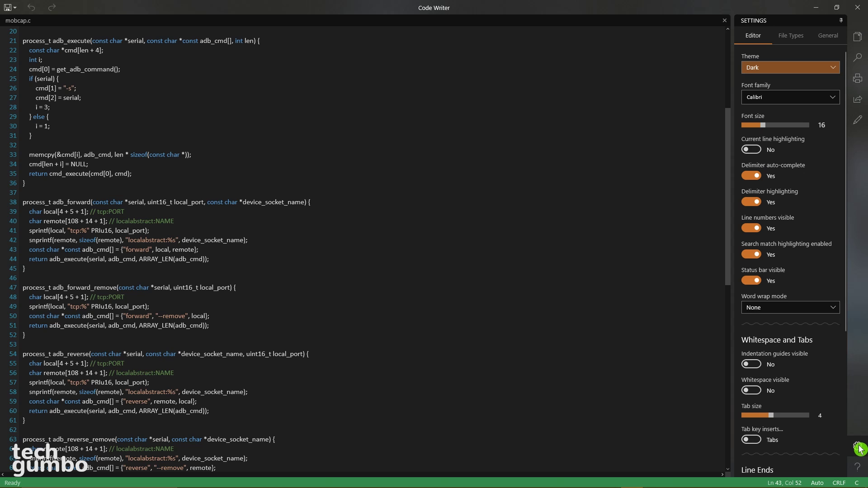